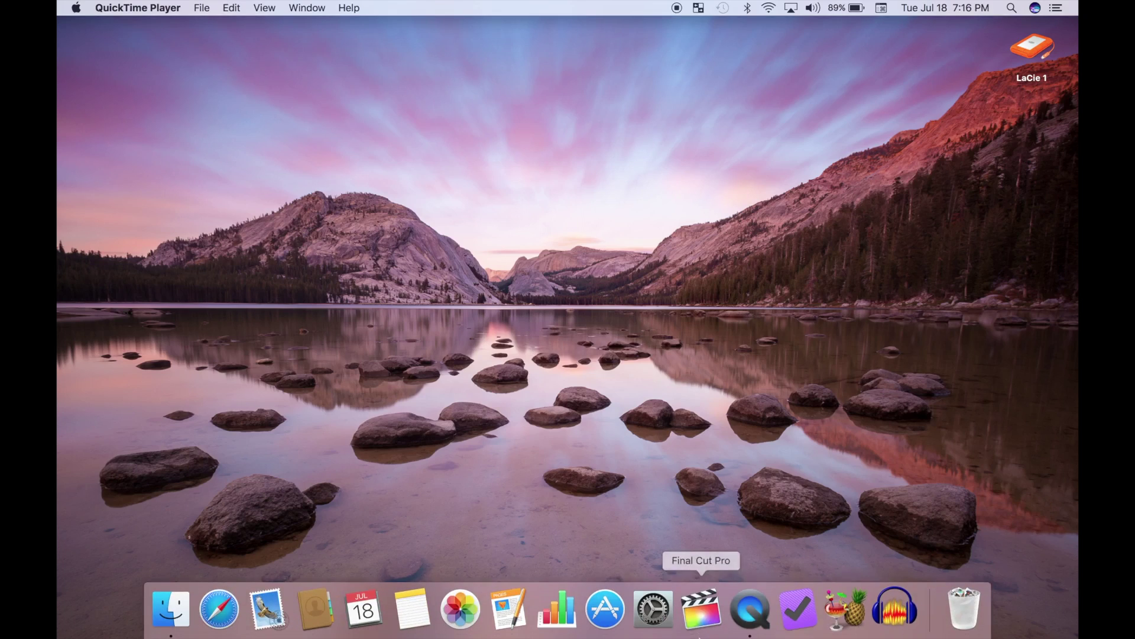
Launch Final Cut Pro from the Dock.
click(701, 609)
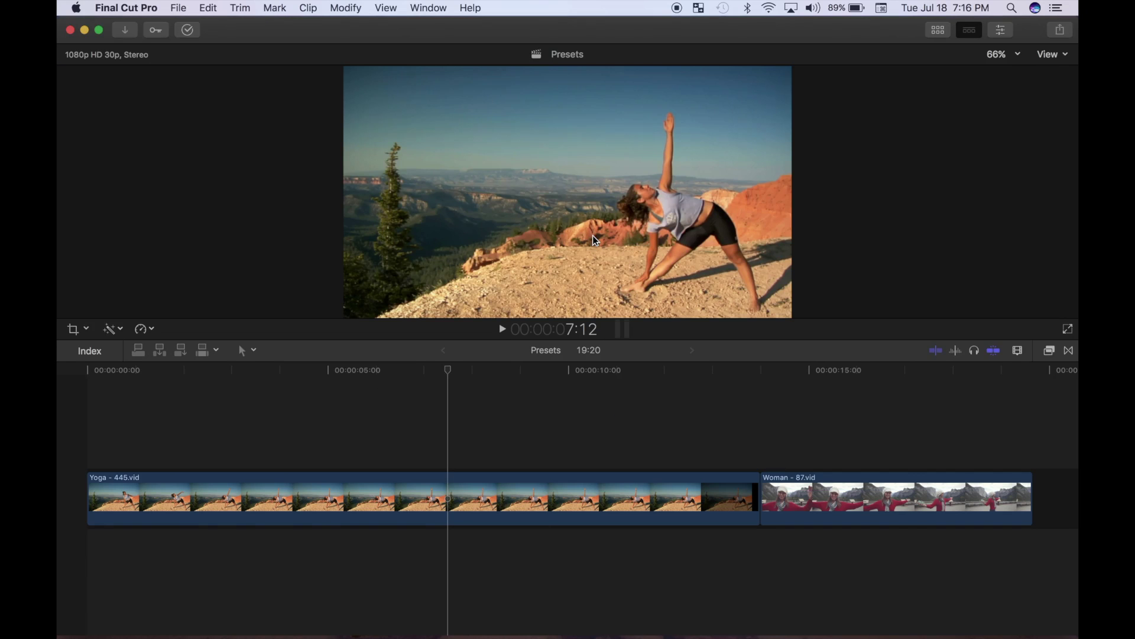
Make the editor full screen, select the Yoga - 445 clip and open its Color Board.
click(99, 29)
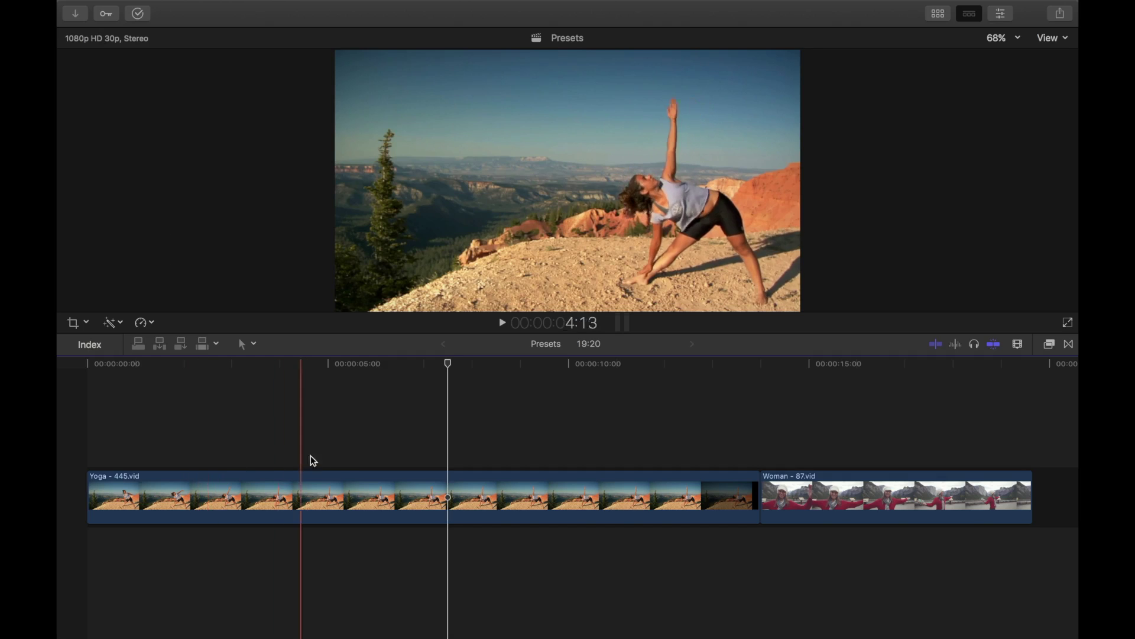
click(451, 493)
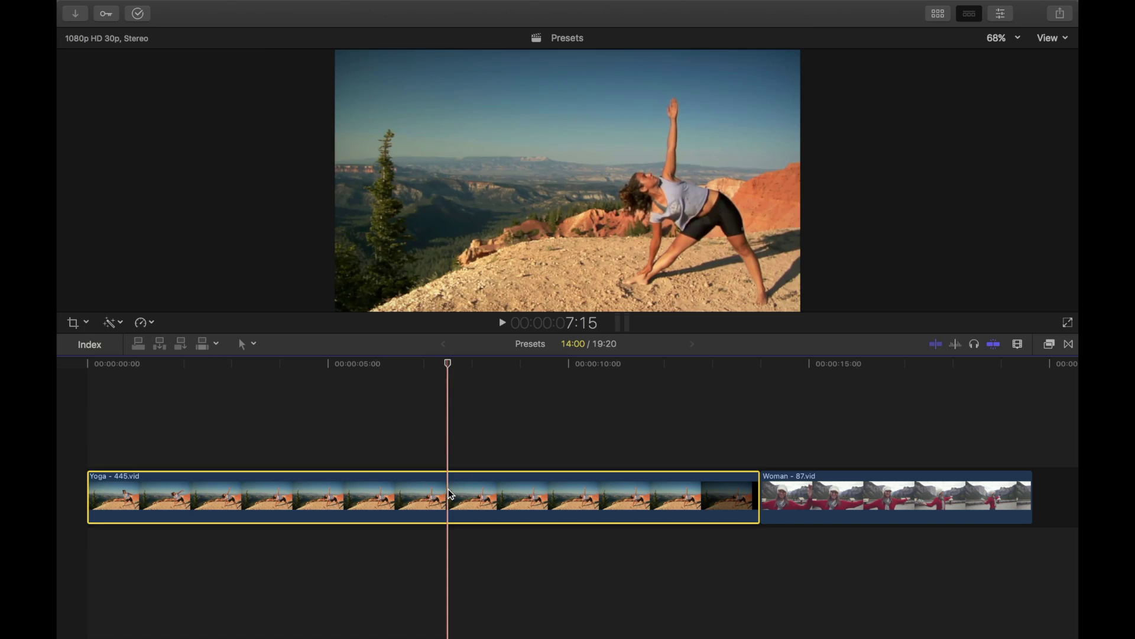
key(super+6)
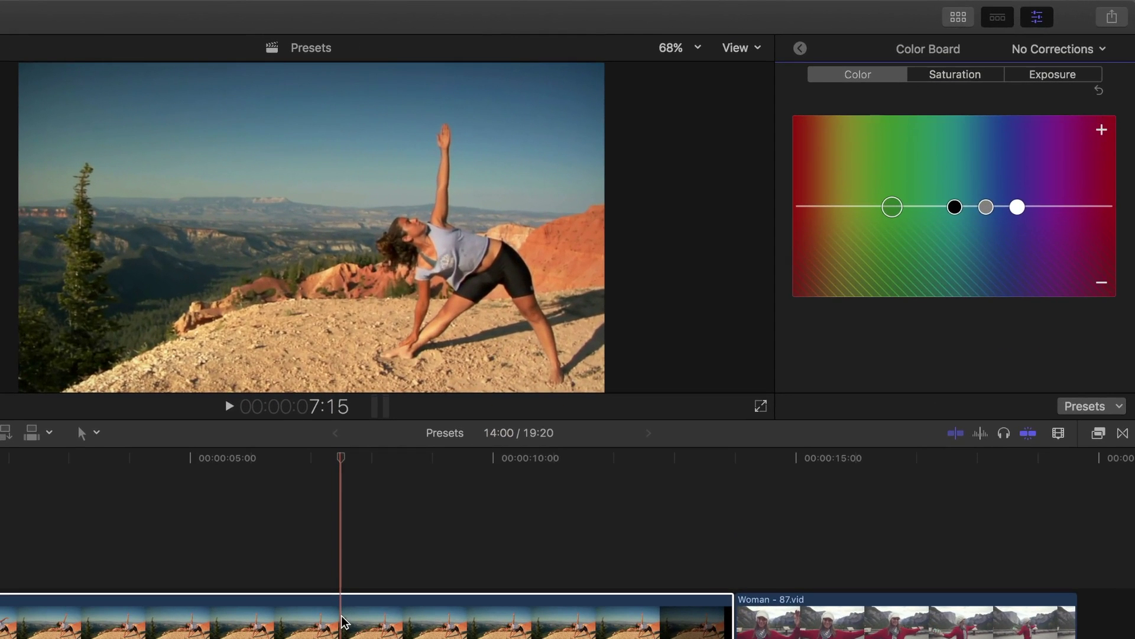
Set the Yoga clip's exposure to Highlights -56%, Shadows -6% and Midtones -14%.
click(1052, 71)
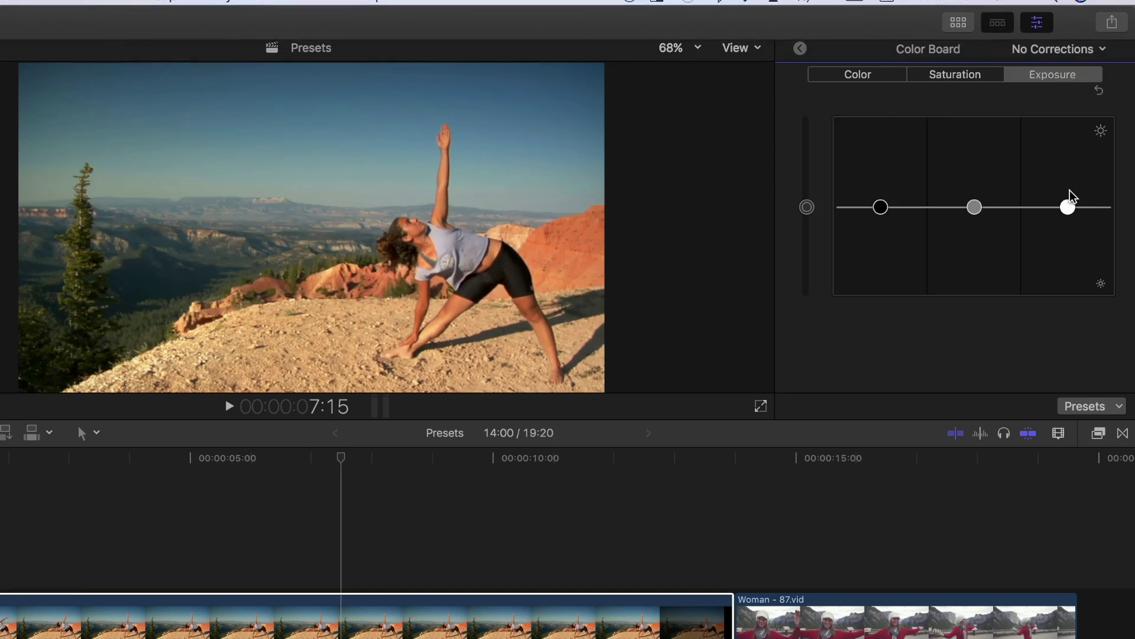
click(1069, 207)
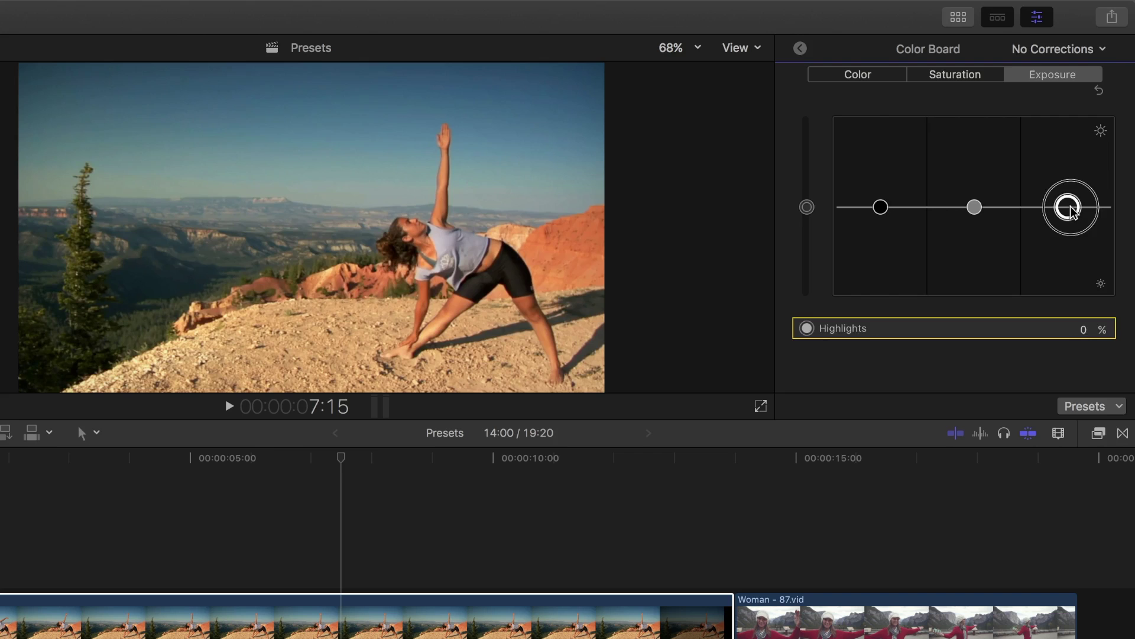
drag(1072, 212, 1071, 260)
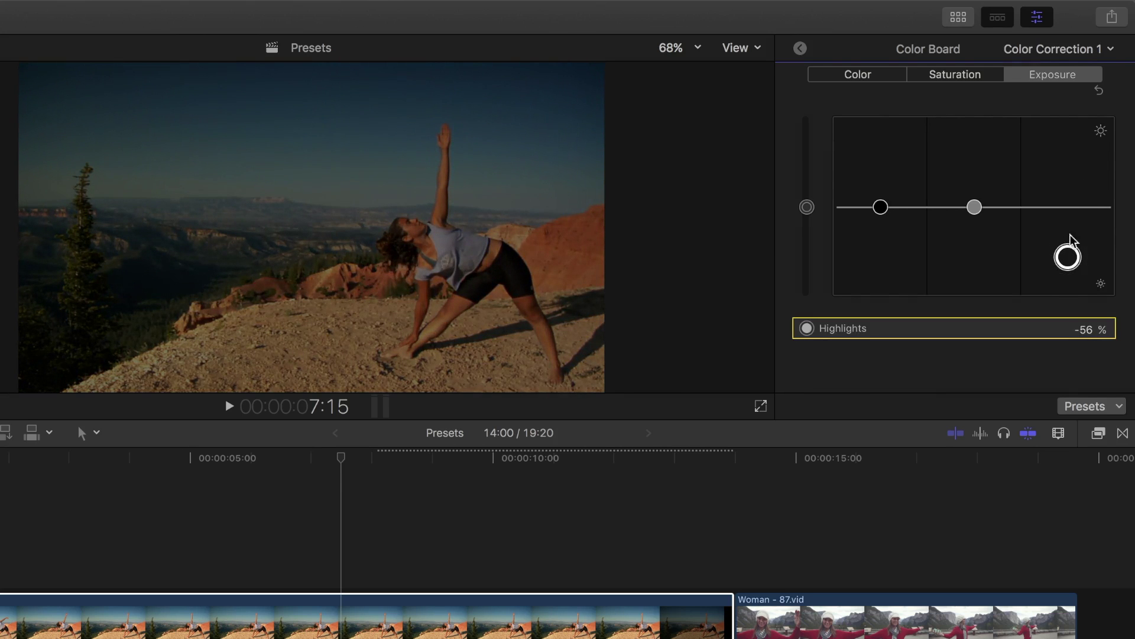
drag(881, 207, 882, 215)
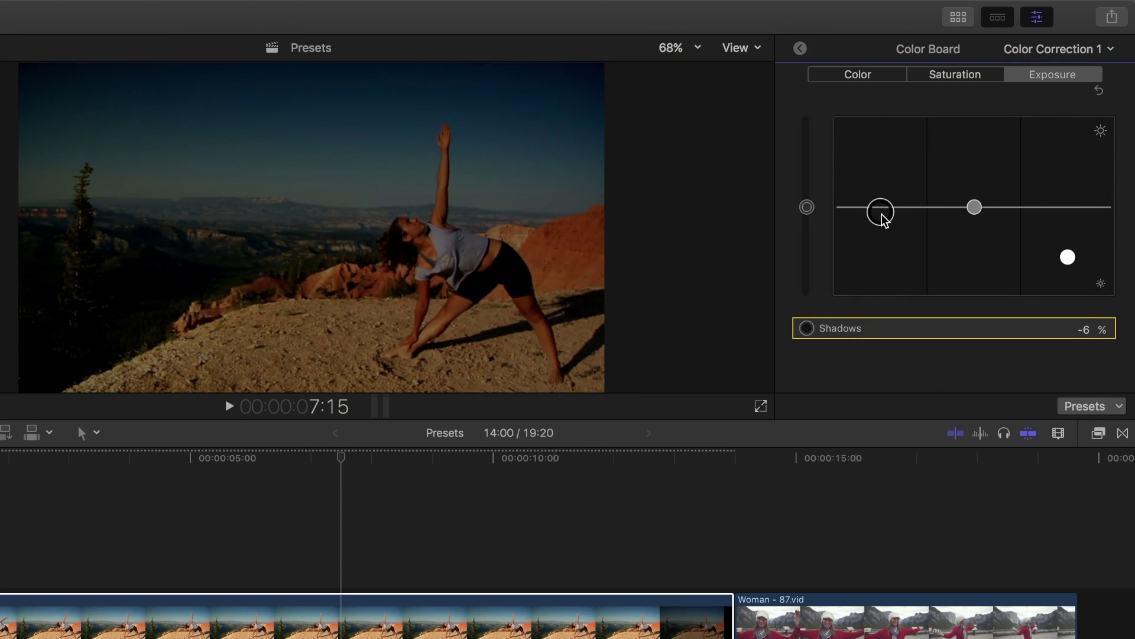
click(977, 213)
drag(977, 213, 979, 226)
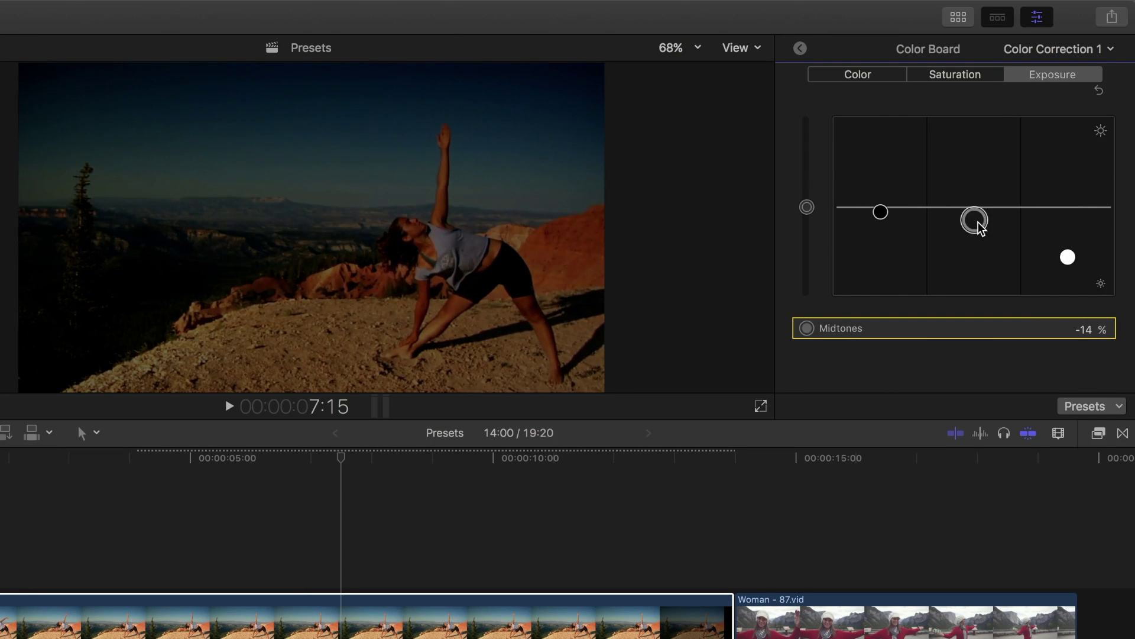
Tint the Yoga clip's highlights blue (241°, 69%) and set Global color to 22°, -32%.
click(868, 80)
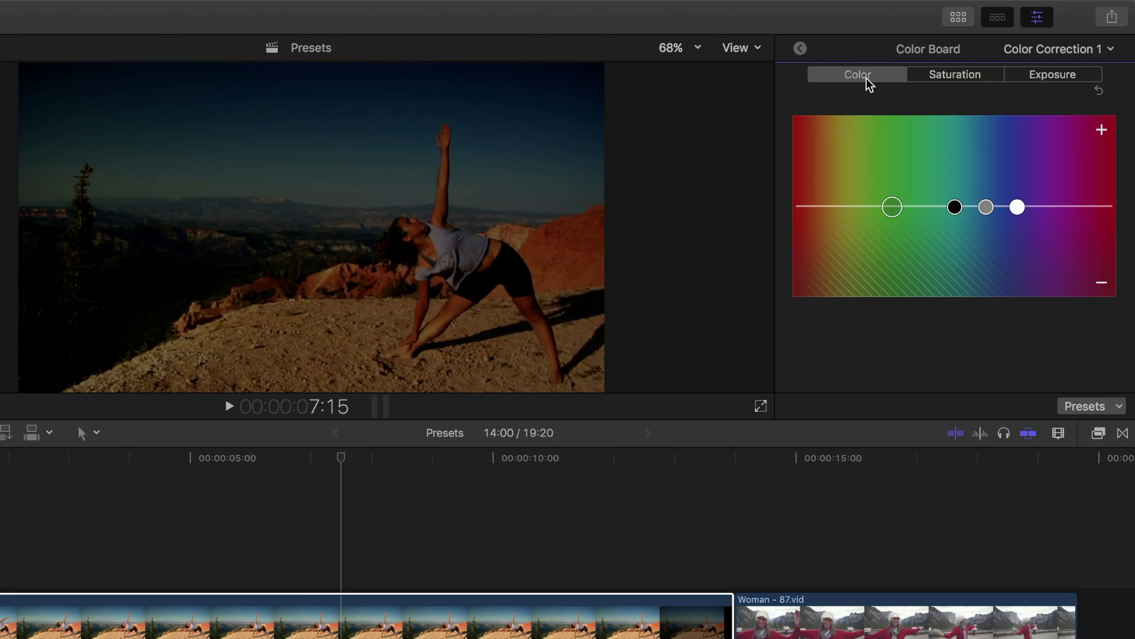
click(1018, 208)
drag(1018, 209, 1011, 146)
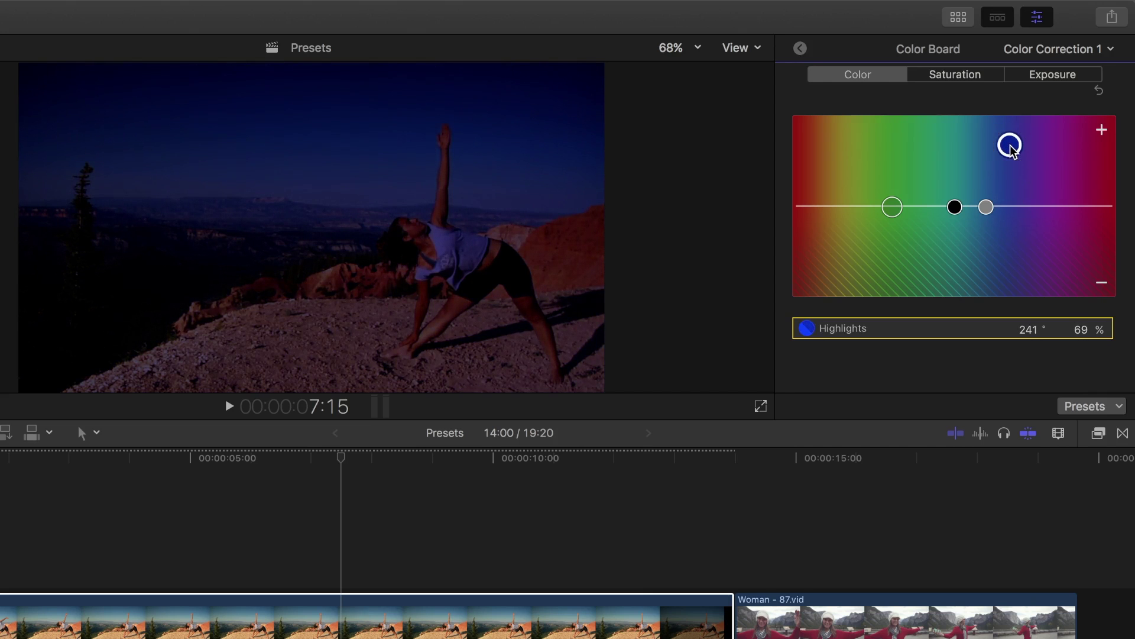
drag(896, 211, 821, 245)
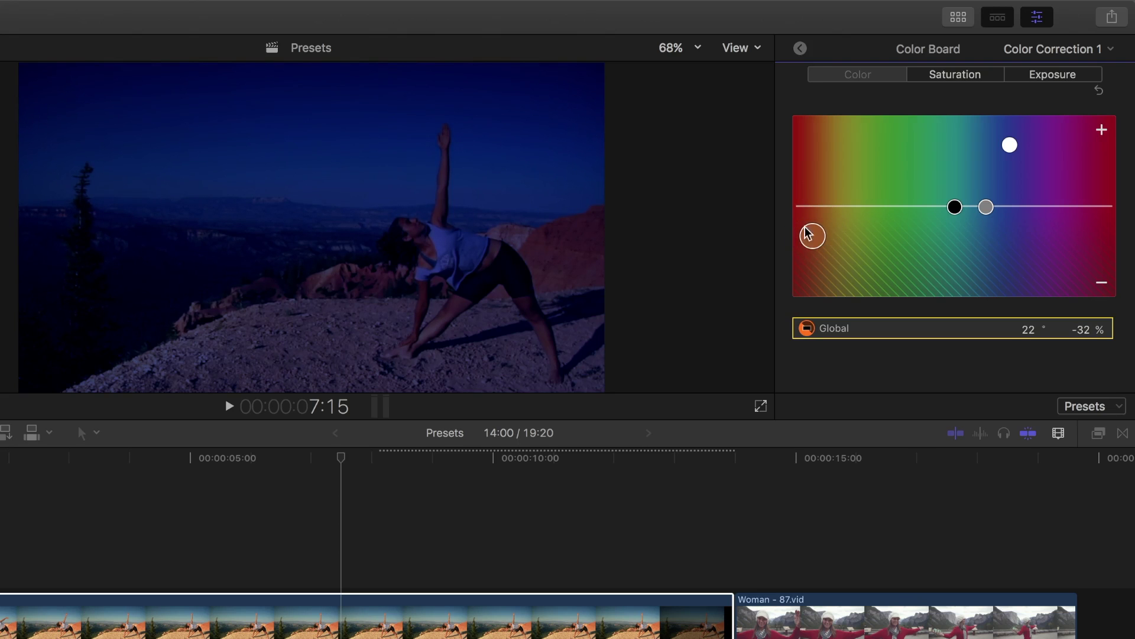
In the Video inspector, toggle Color Correction 1 off and on twice, leaving it enabled.
click(801, 50)
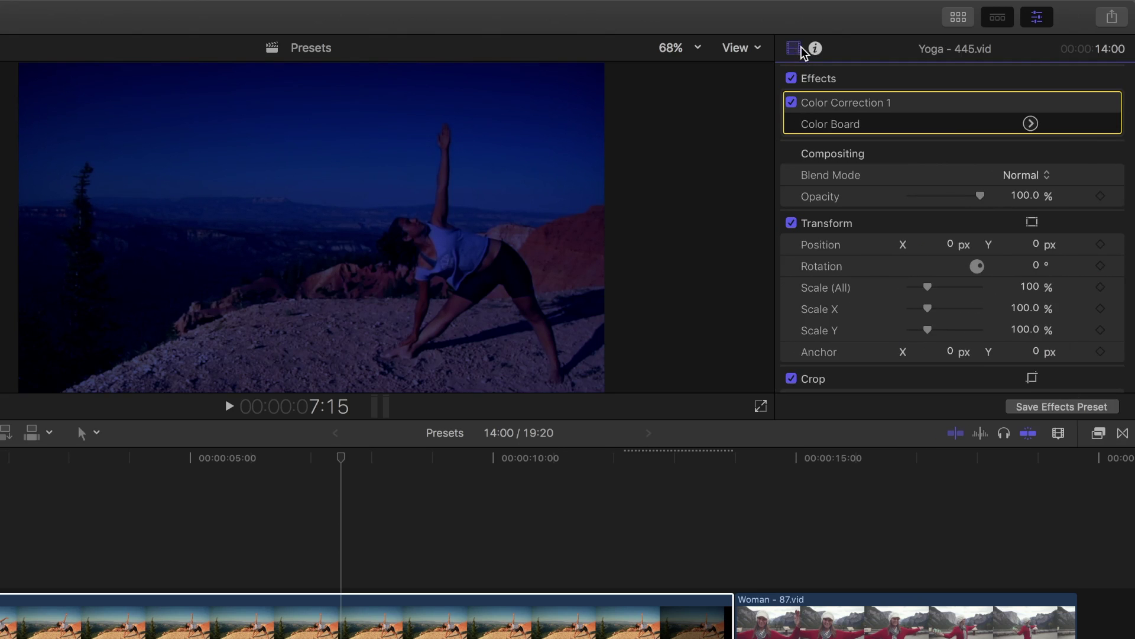
click(792, 103)
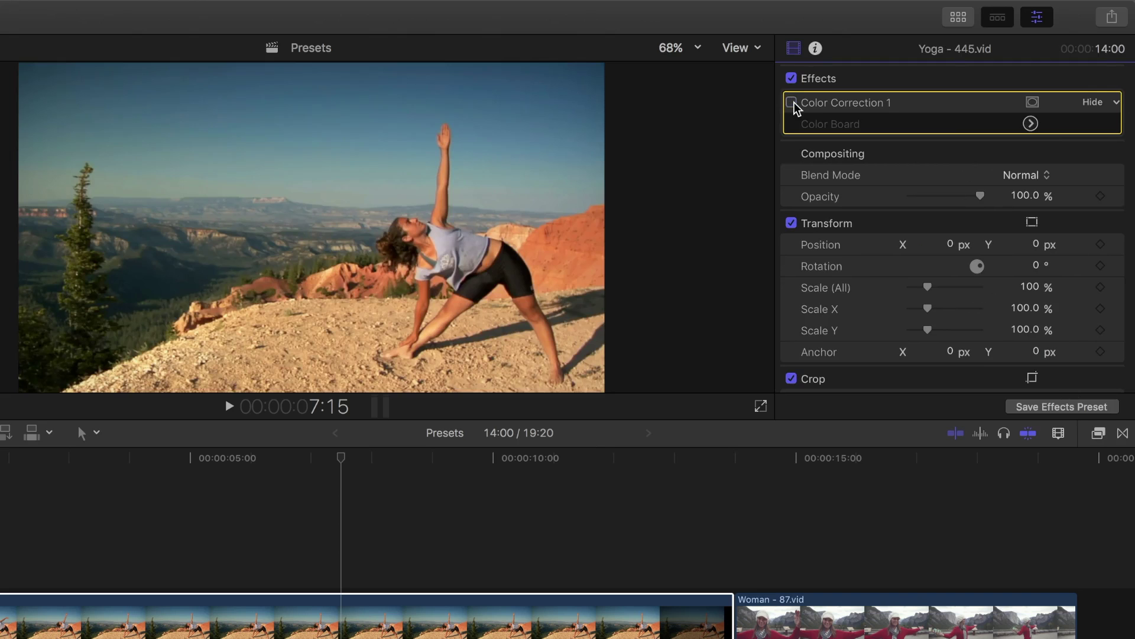
click(792, 103)
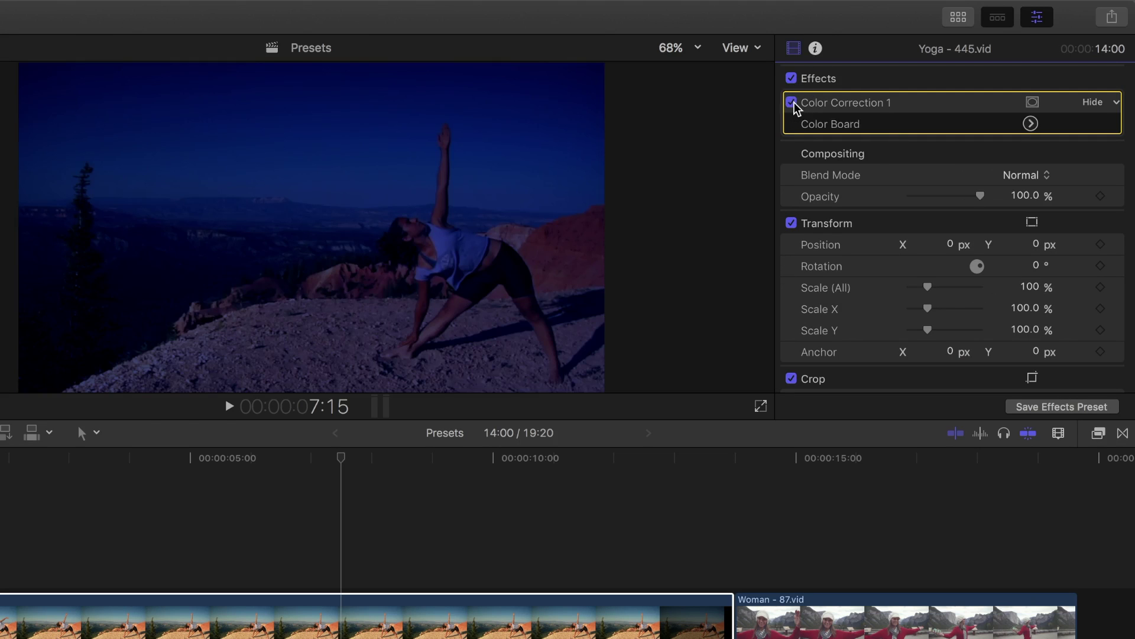
click(792, 103)
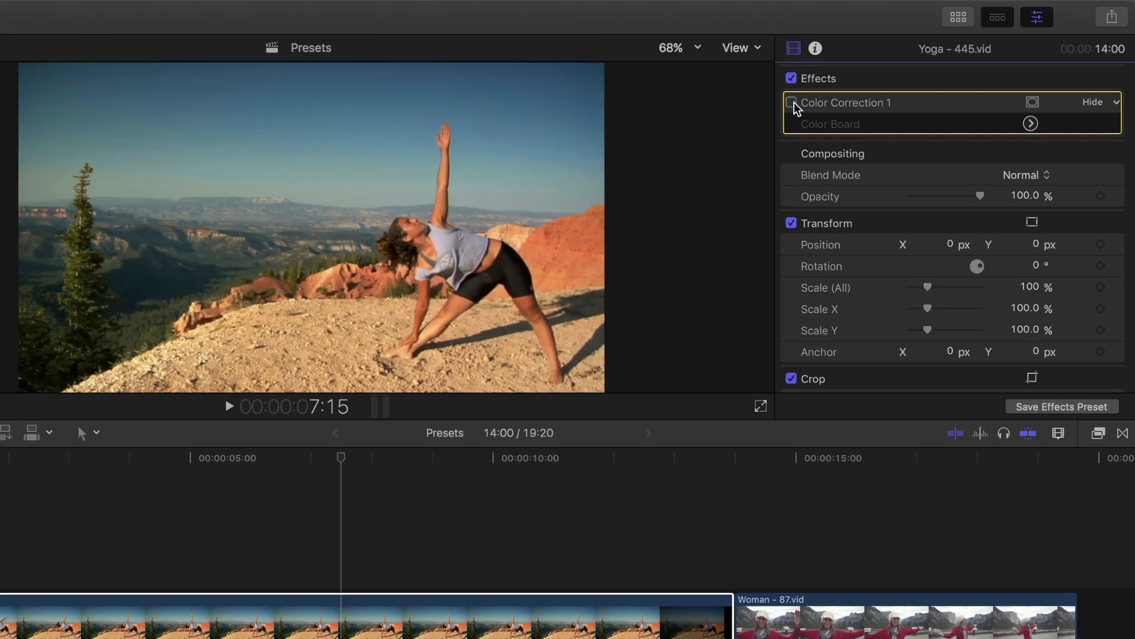
click(792, 103)
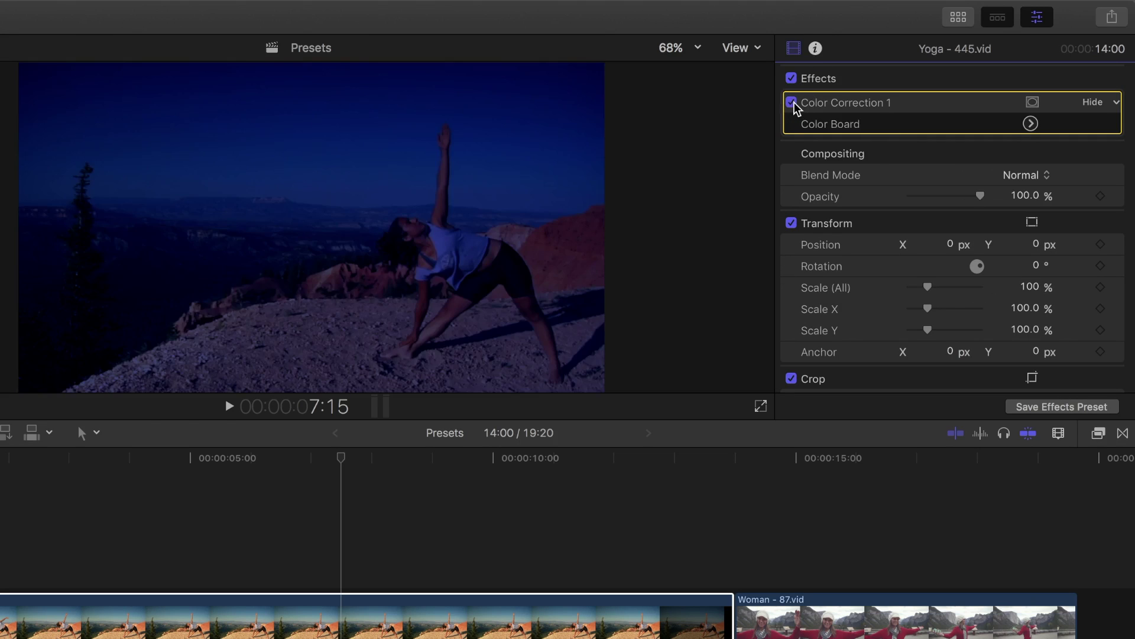
Save the Yoga clip's Color Board correction through Presets > Save Preset as 'Day for Night'.
click(1030, 123)
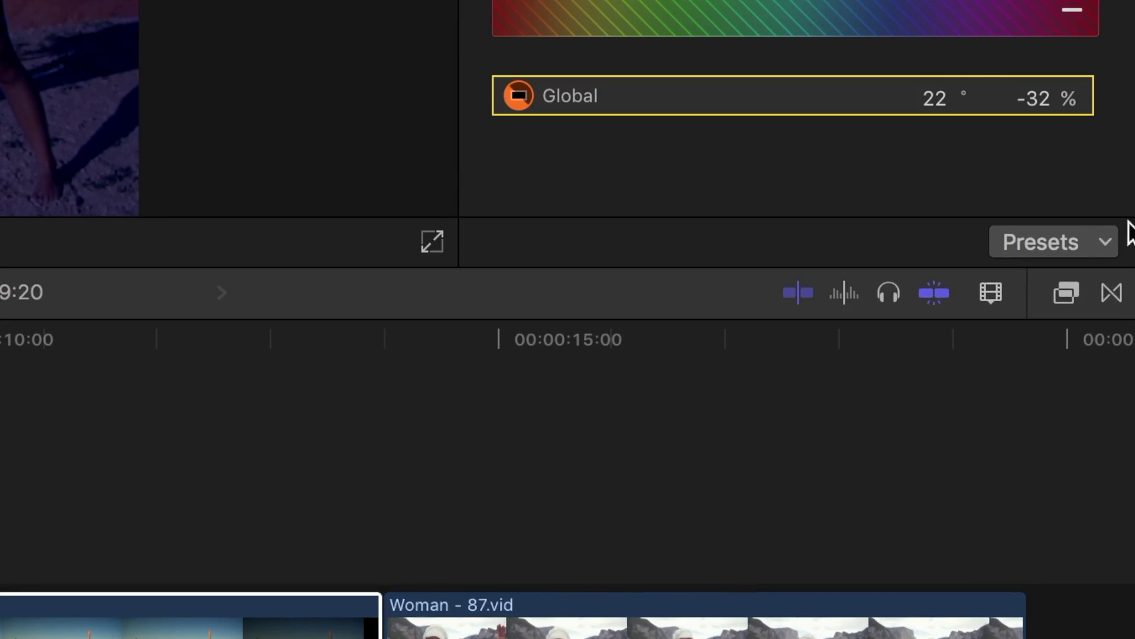
click(1115, 404)
click(1083, 273)
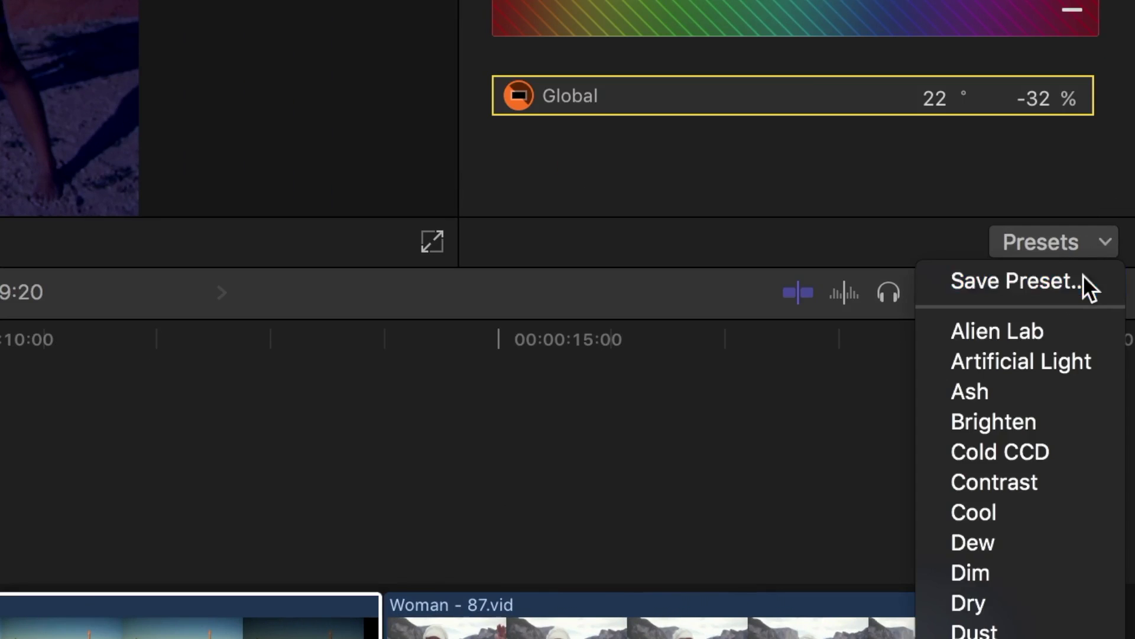
text(Day for Night)
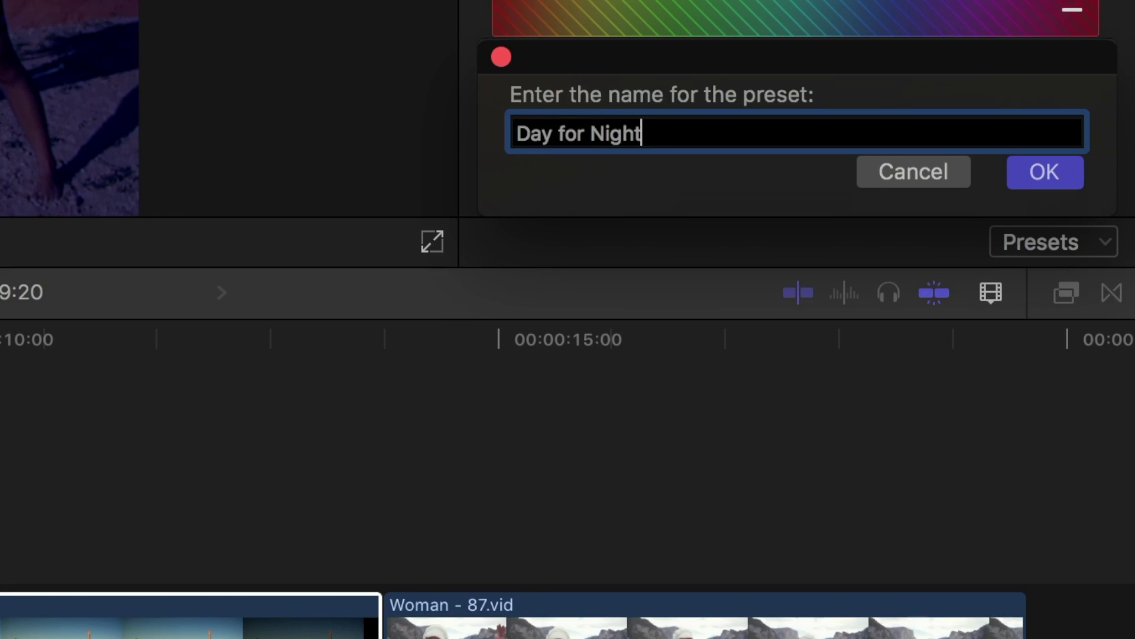
click(1059, 342)
click(1049, 169)
click(1049, 169)
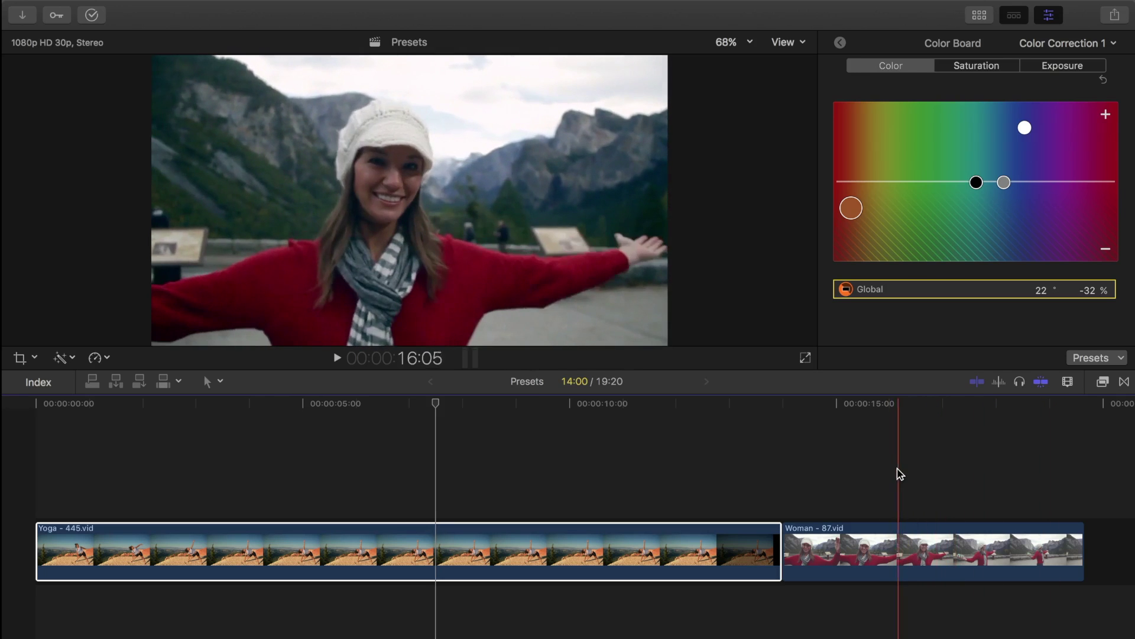
Select the Woman clip and set its exposure to Shadows -21%, Highlights 36%, Midtones 15%.
click(896, 477)
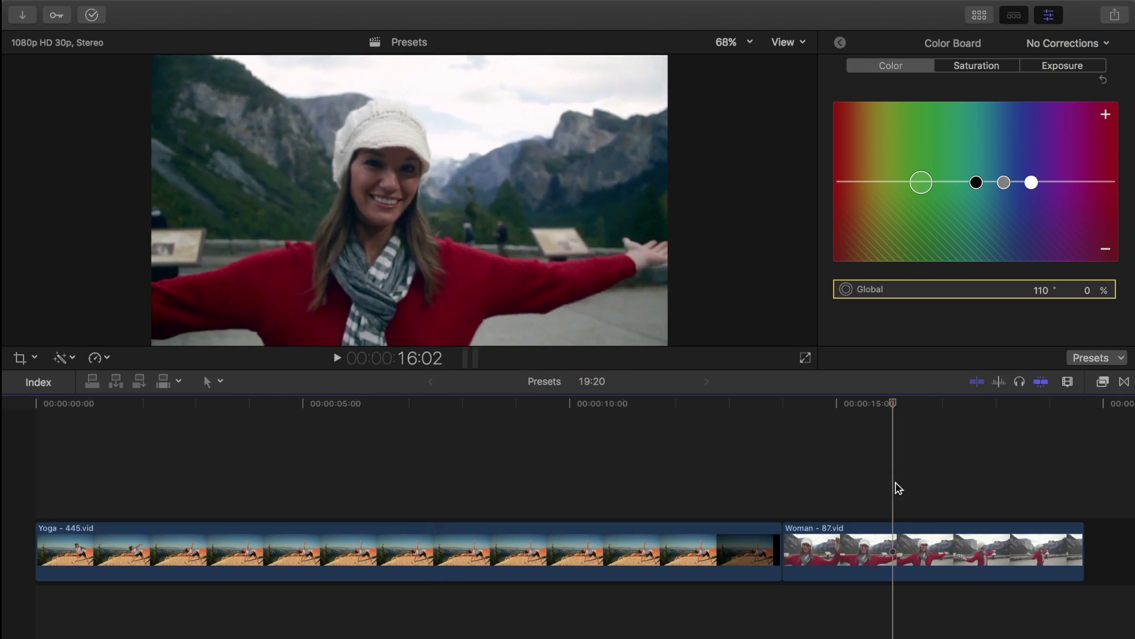
click(896, 557)
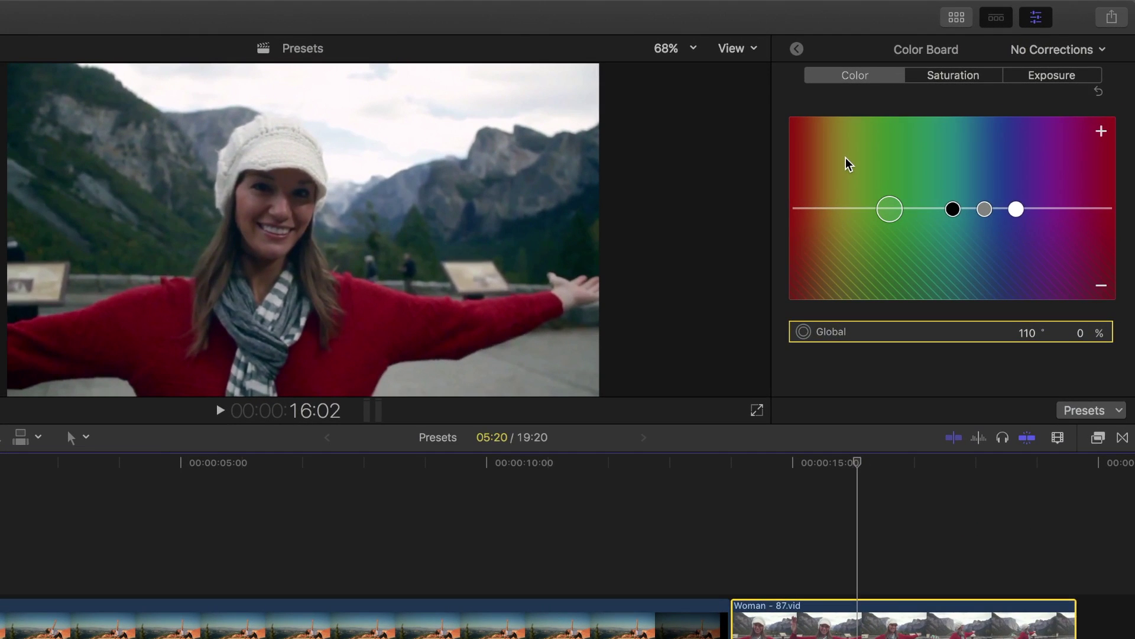
click(1057, 73)
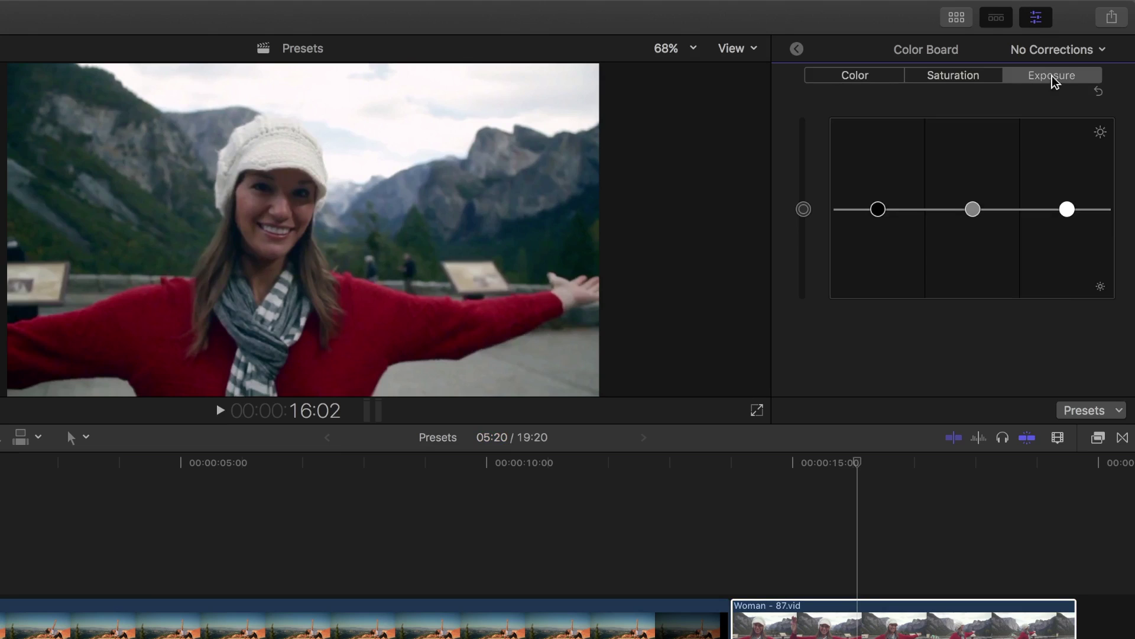
drag(880, 212, 880, 232)
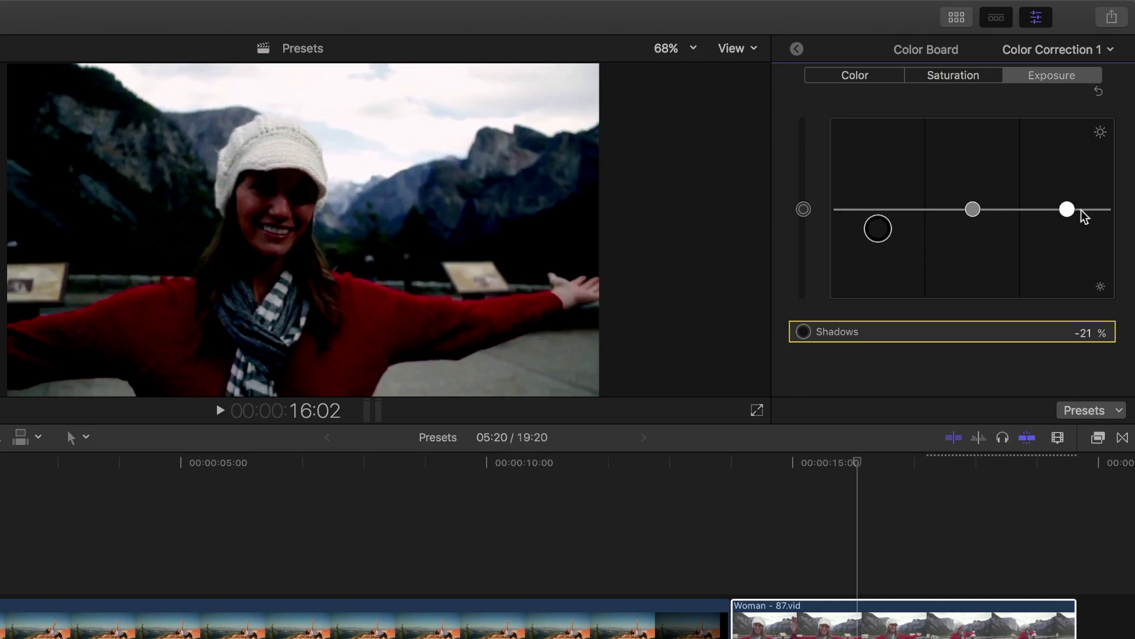
drag(1069, 211, 1069, 179)
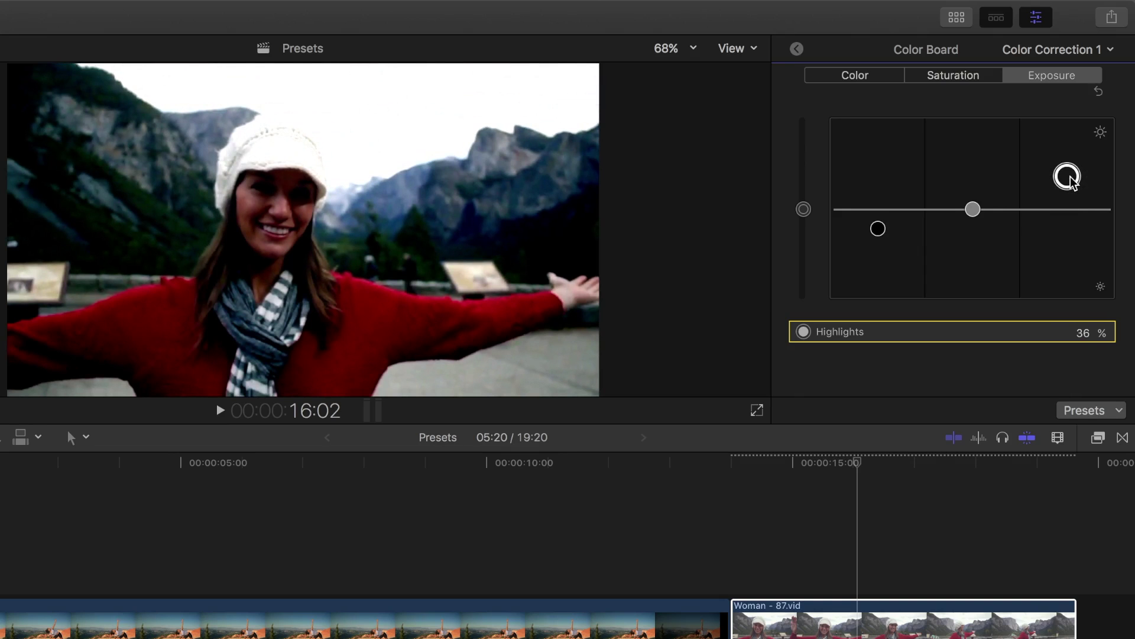
click(976, 211)
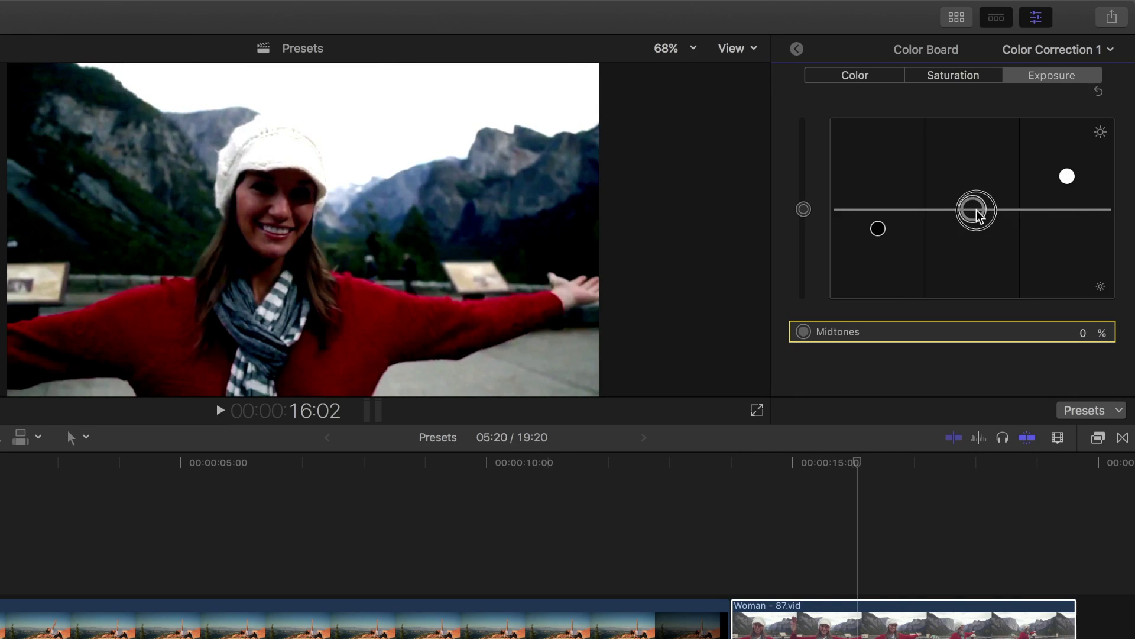
drag(977, 211, 978, 197)
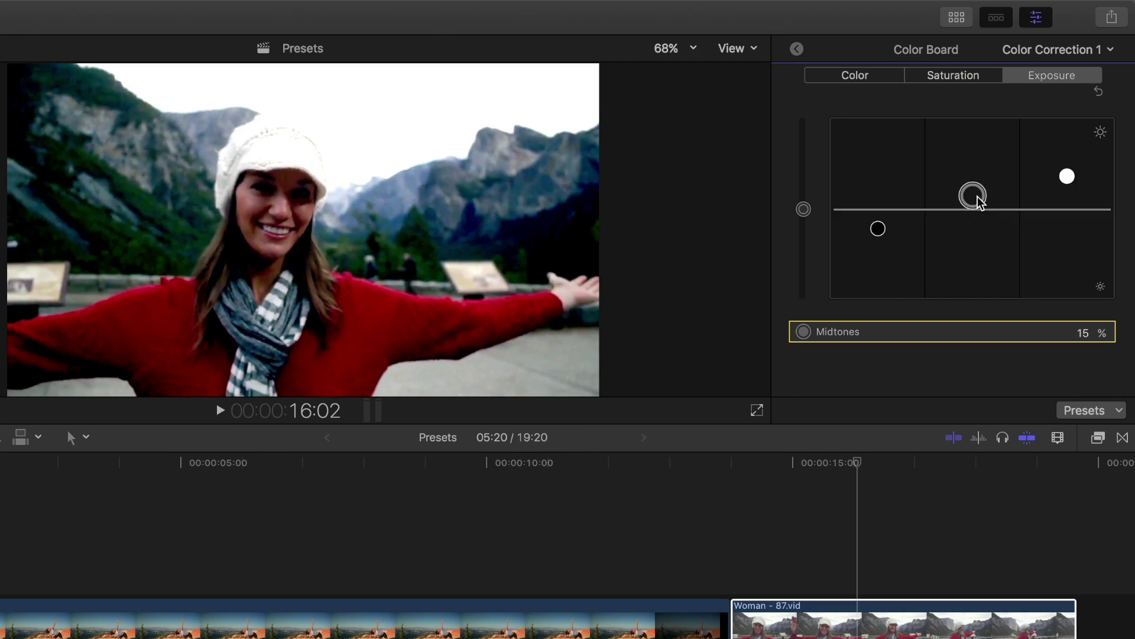
Lower the Woman clip's Global saturation to -55%.
click(929, 80)
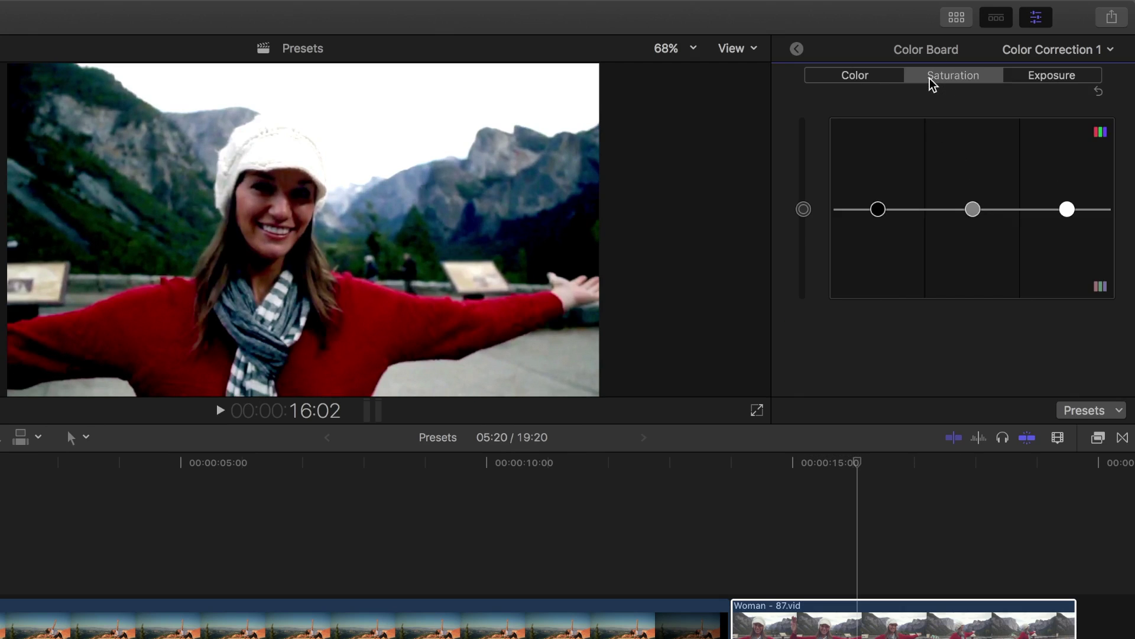
click(803, 209)
drag(804, 214, 801, 259)
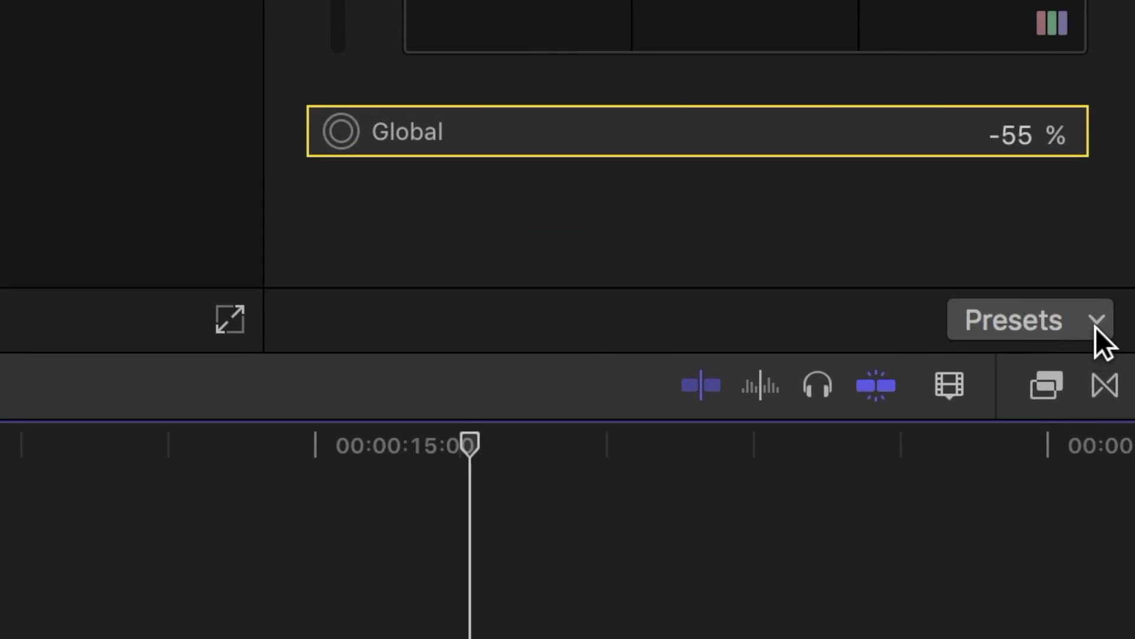
Save the desaturated look as a Color Board preset named 'Bleach Bypass'.
click(1095, 327)
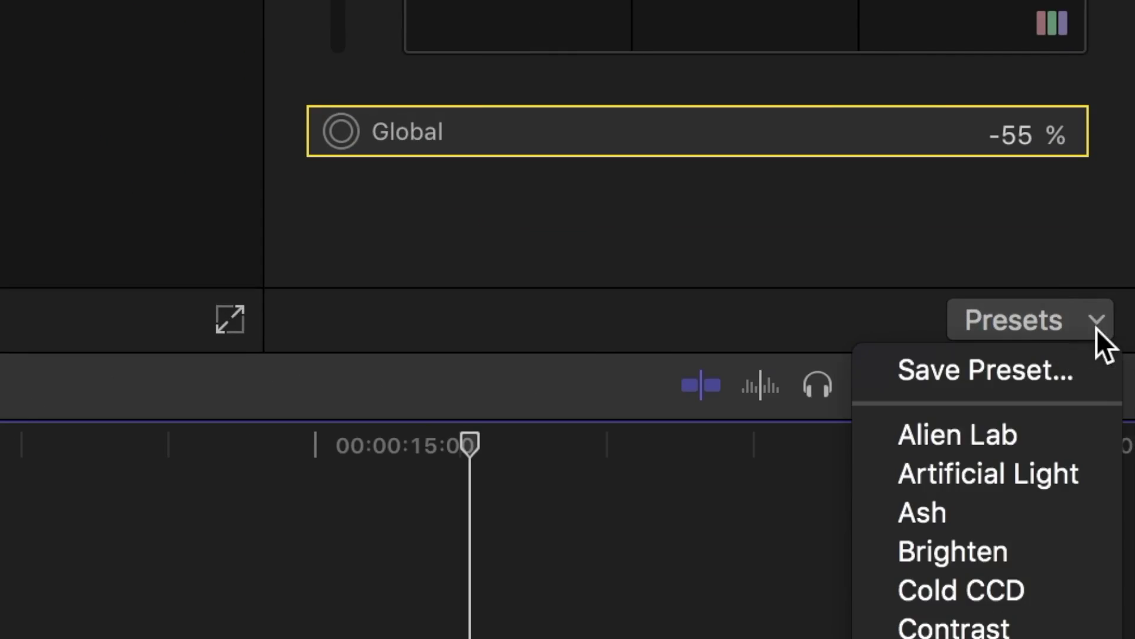
click(1074, 358)
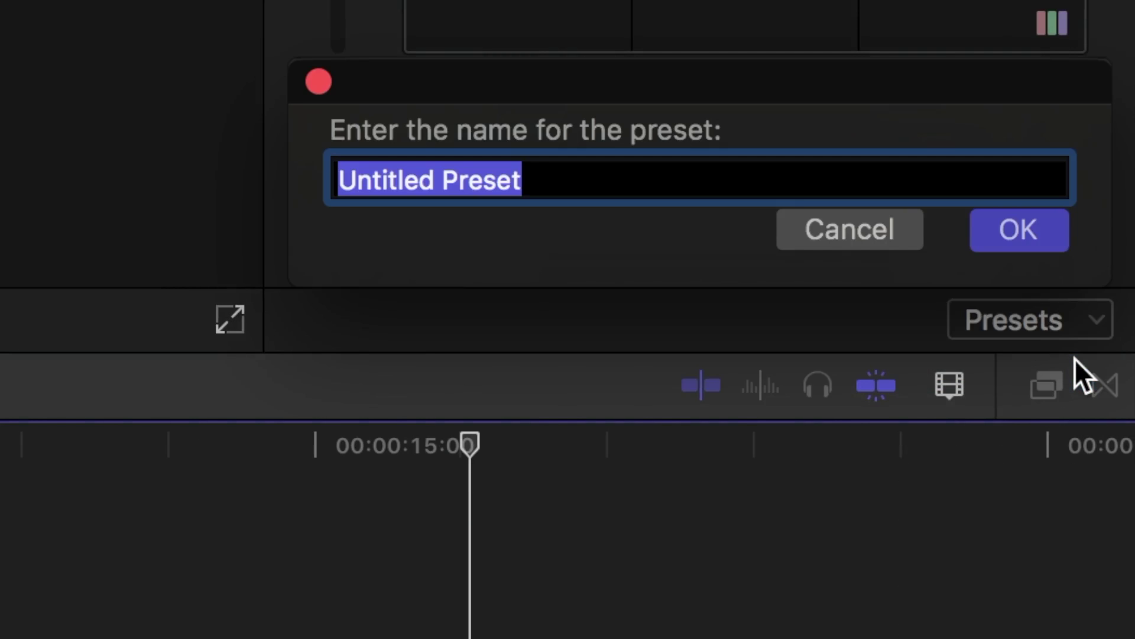
text(Bleach Bypass)
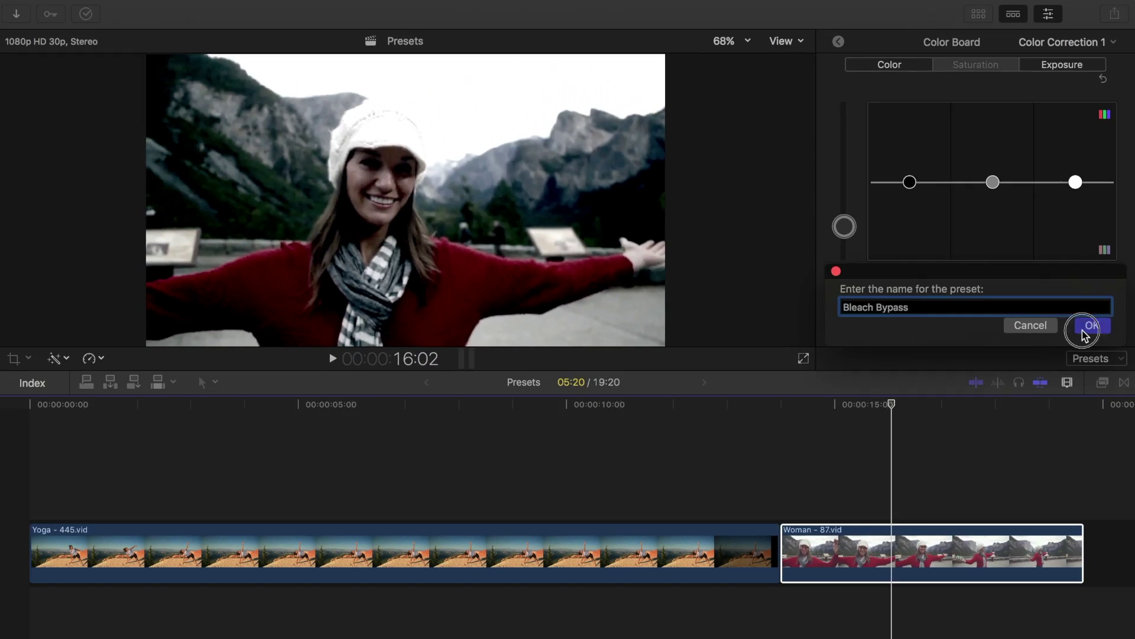
click(1019, 230)
Return to the Woman clip's effects list and toggle Color Correction 1 off and on three times, ending enabled.
click(840, 41)
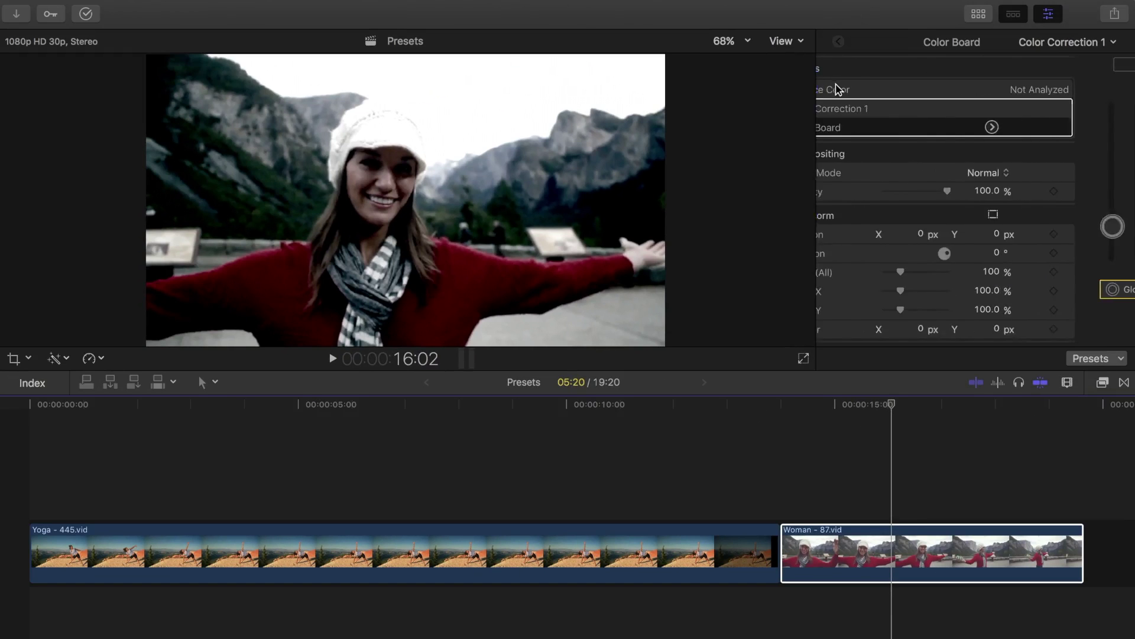
click(831, 108)
click(831, 109)
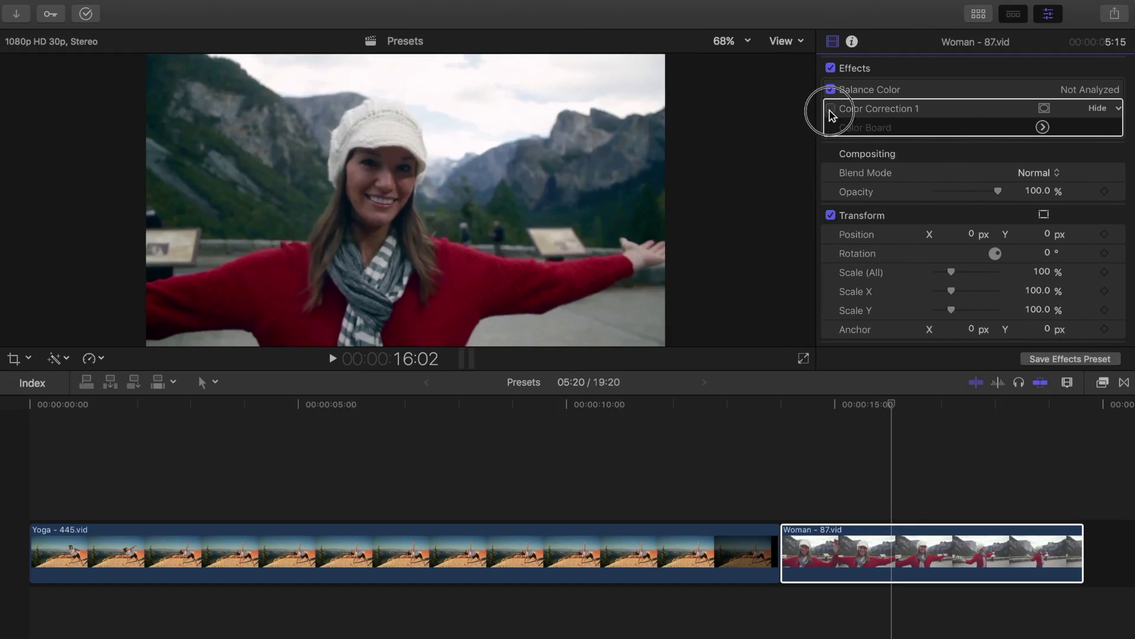
click(831, 109)
click(831, 109)
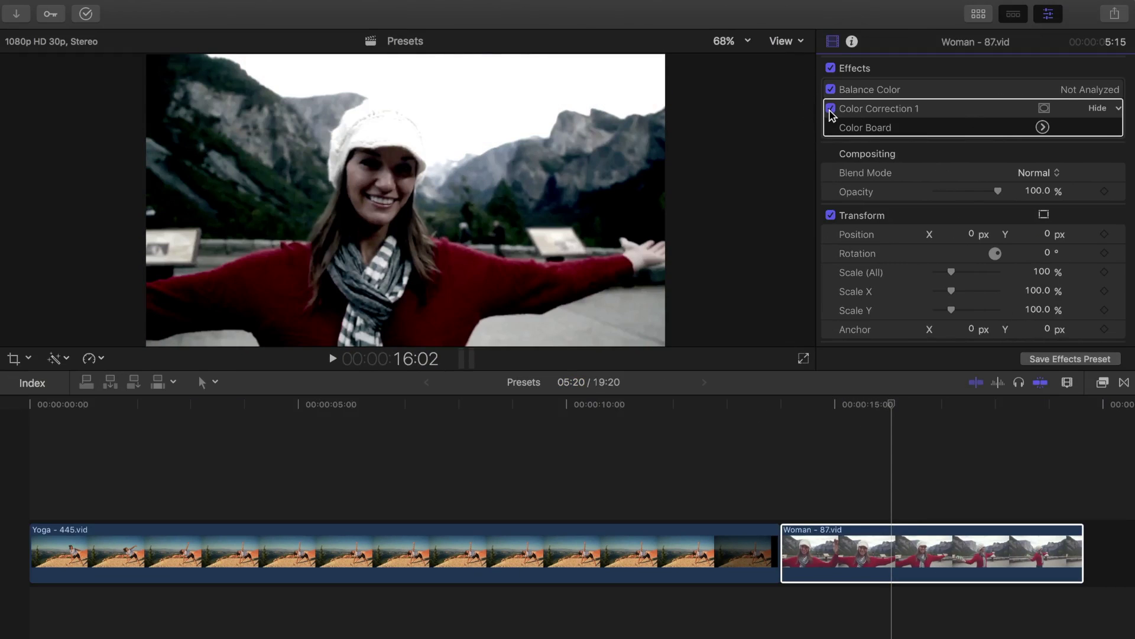
click(831, 109)
click(831, 109)
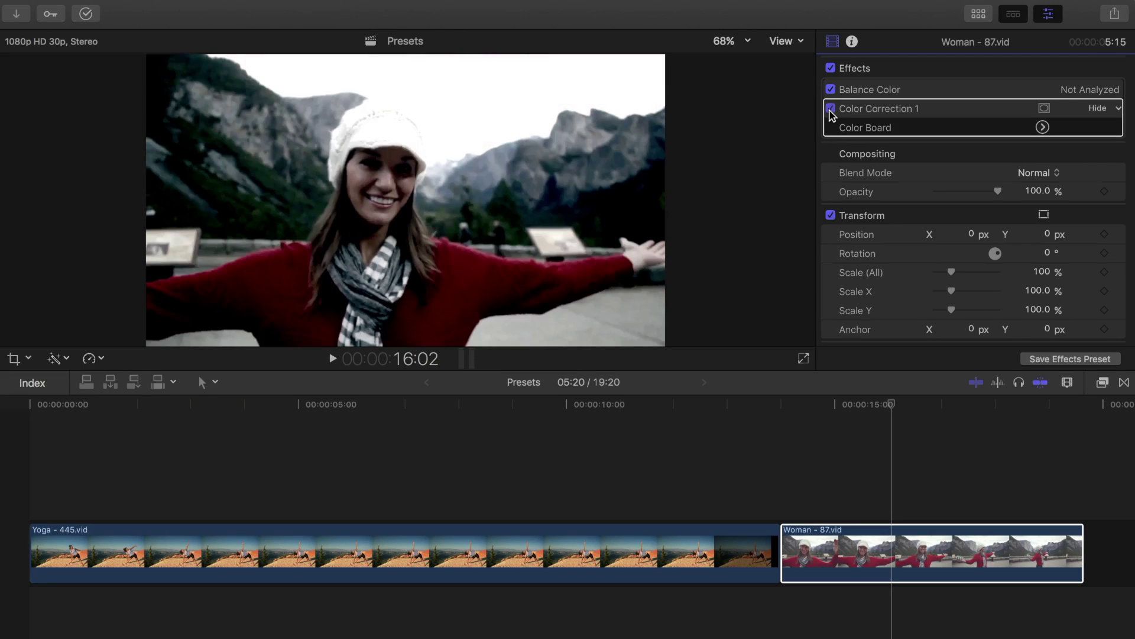